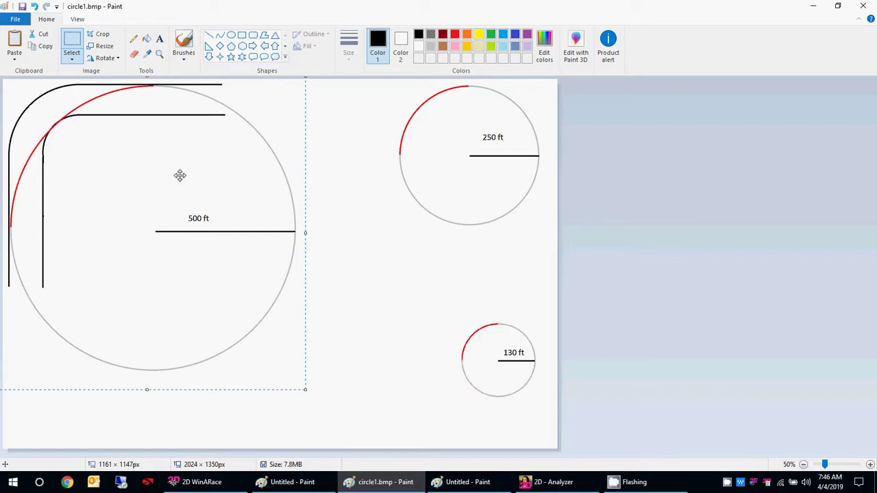
Clear the selection on the circle-radius drawing and bring up the Paint drawing of the coloured cornering lines
left_click(337, 200)
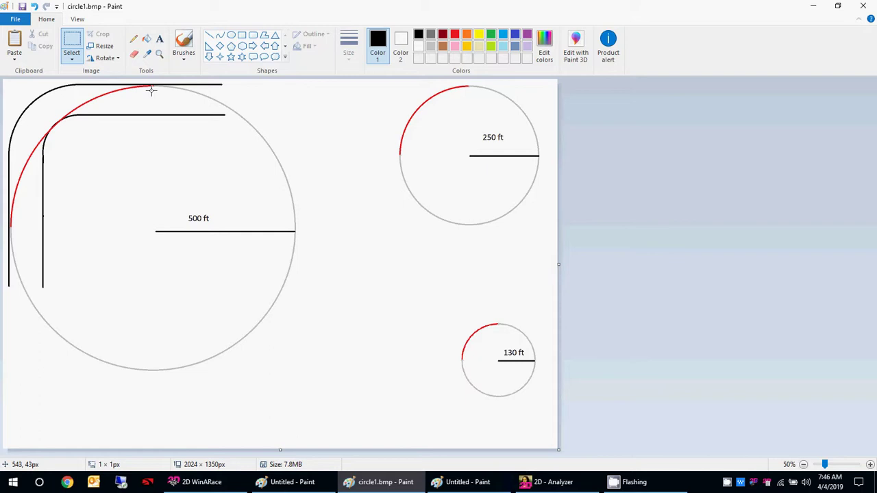
left_click(288, 484)
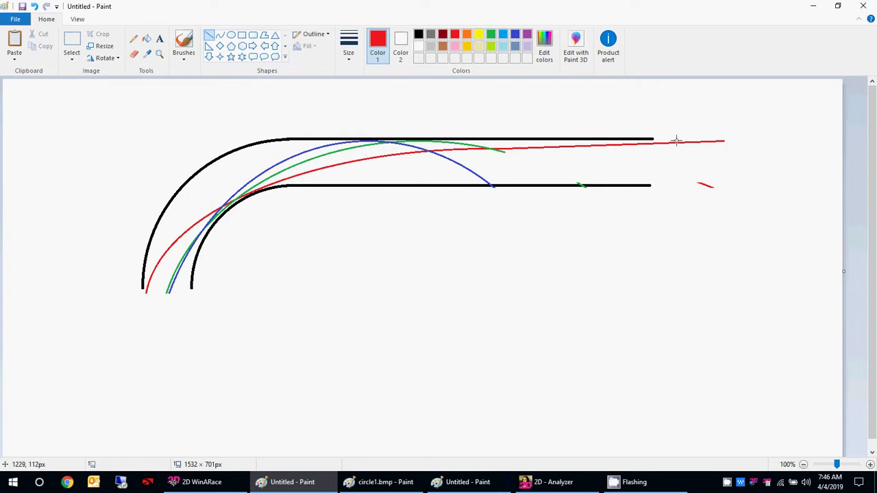
Examine the 40, 0 and 15 degree lean-angle diagrams in the other untitled Paint drawing
left_click(466, 483)
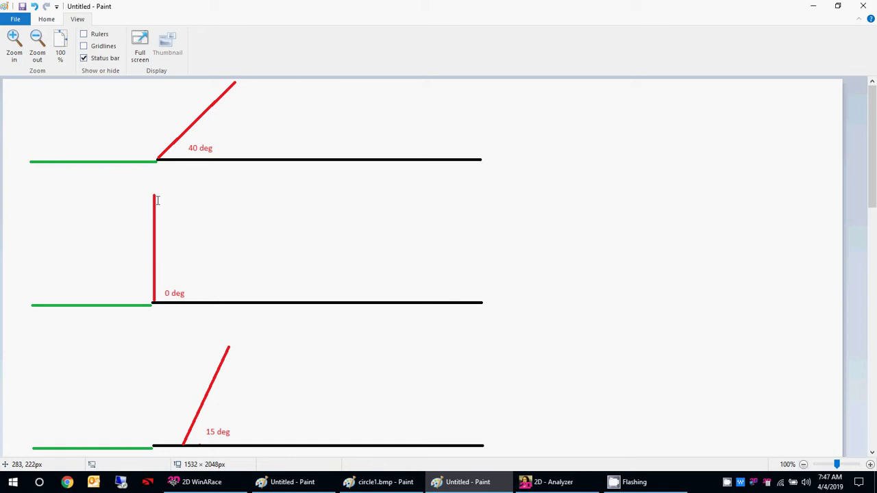
scroll(242, 366, "down", 5)
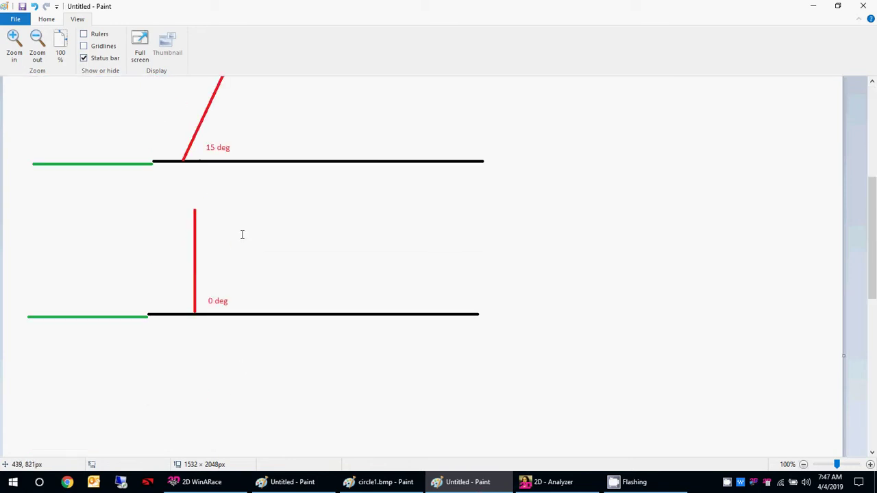
scroll(241, 230, "up", 3)
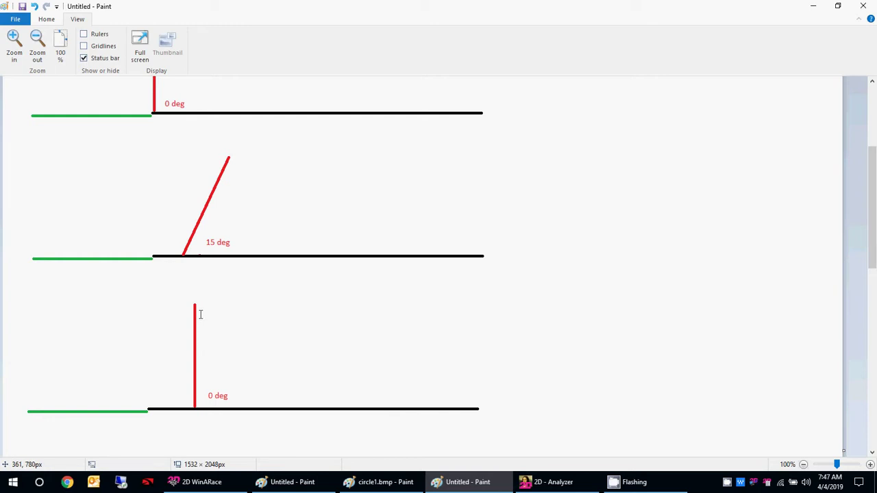
scroll(200, 312, "up", 3)
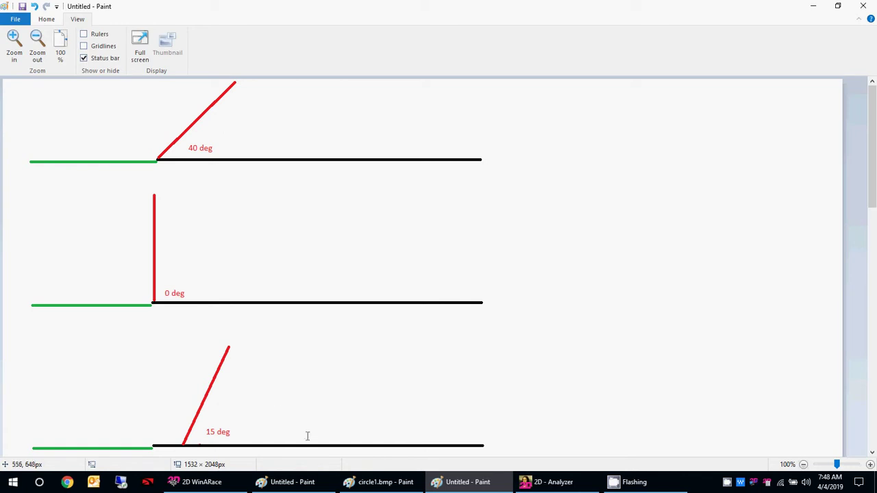
Compare the cornering-line drawing with the 500, 250 and 130 ft circles in circle1.bmp
left_click(285, 482)
left_click(385, 482)
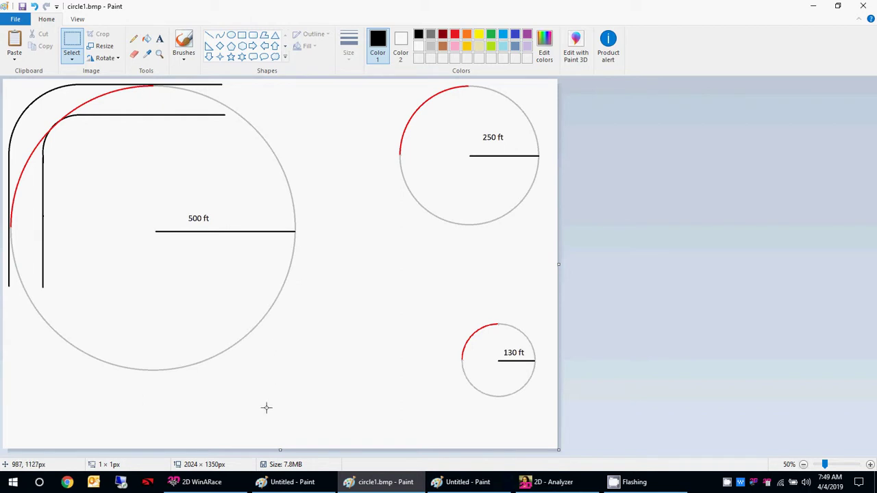
Switch to 2D Analyzer and inspect the wsbk lap's speed, lean-angle and throttle traces from about 25900 m
left_click(541, 482)
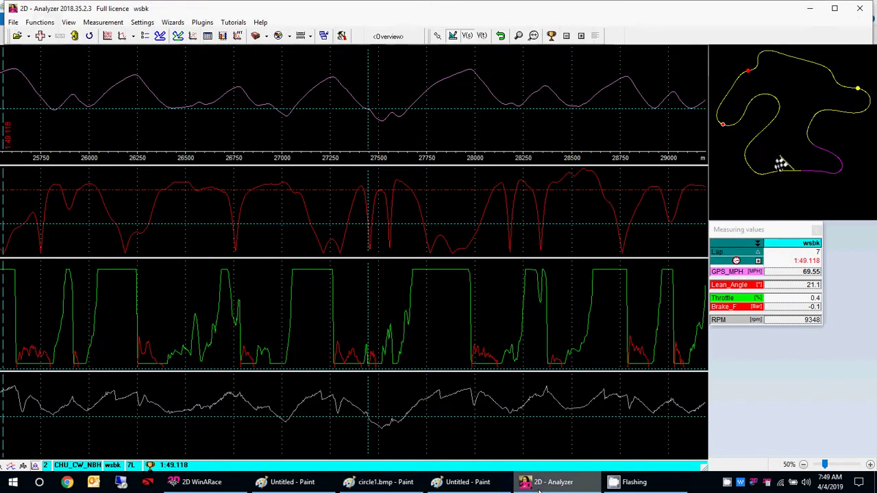
left_click(73, 222)
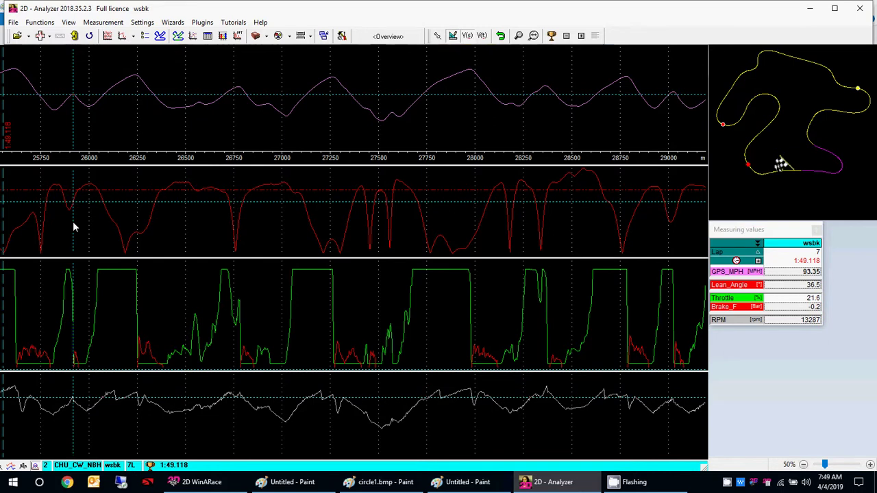
mouse_move(74, 226)
left_mouse_down()
mouse_move(54, 226)
mouse_move(95, 217)
mouse_move(47, 213)
mouse_move(108, 220)
mouse_move(104, 281)
left_mouse_up()
Open the satellite circuit map and enlarge it until the riding line at the trace cursor is shown close up
key("ctrl+m")
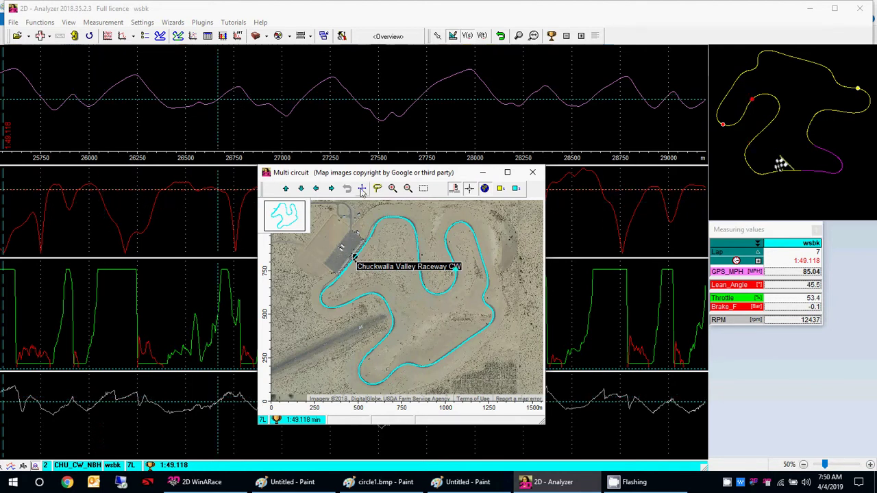
left_click(392, 188)
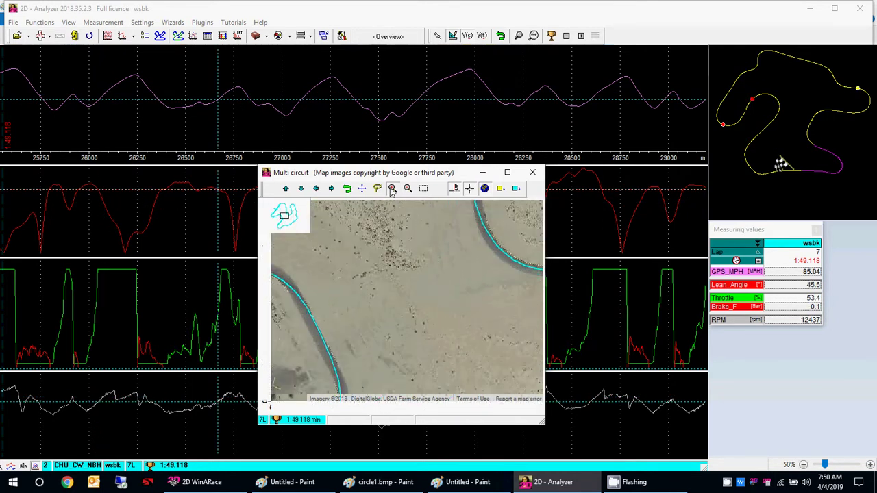
left_click(81, 200)
left_click_drag(77, 202, 67, 206)
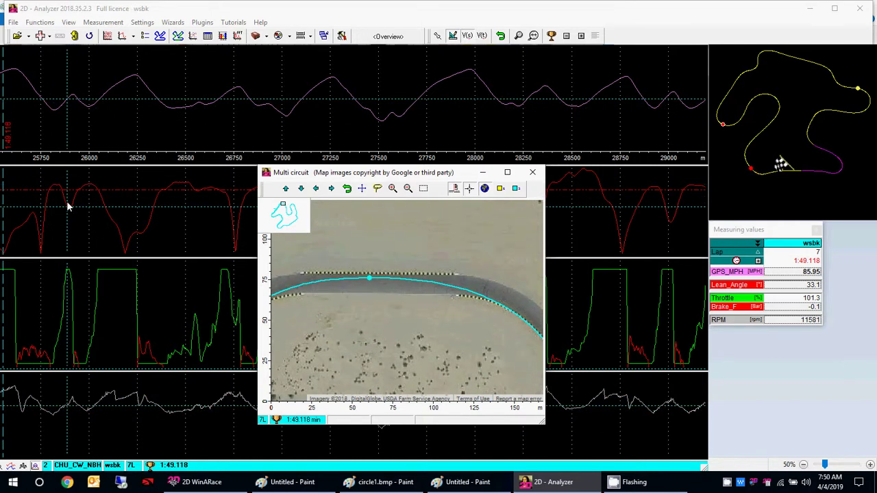
left_click(242, 192)
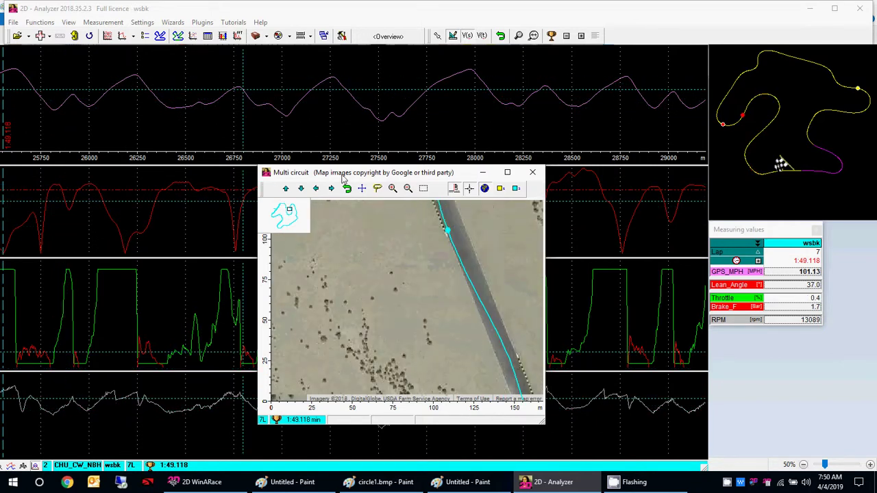
left_click(392, 189)
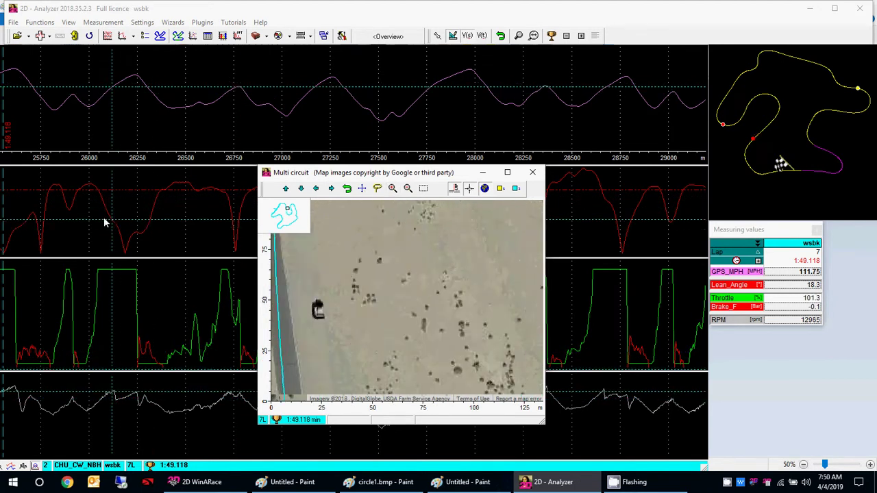
Examine speed, lean angle and track position at successive corners of the wsbk lap from about 25900 m to 28700 m
left_click(81, 221)
left_click_drag(80, 220, 67, 230)
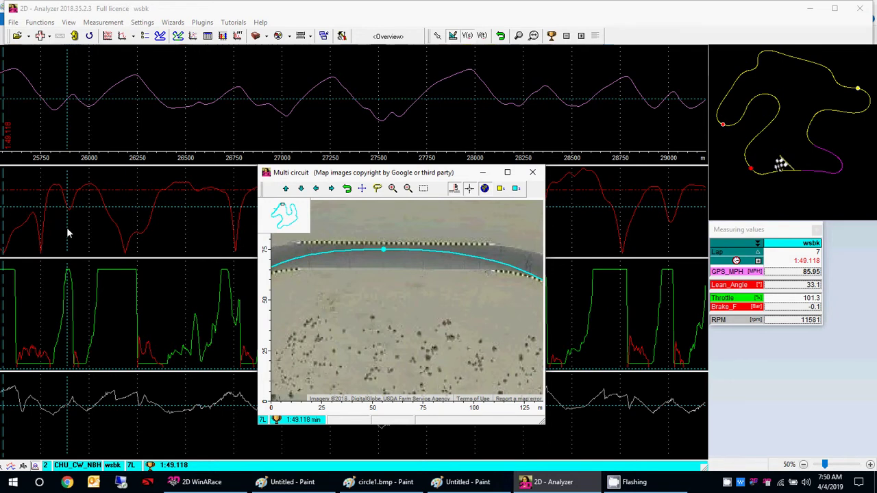
left_click_drag(67, 228, 109, 243)
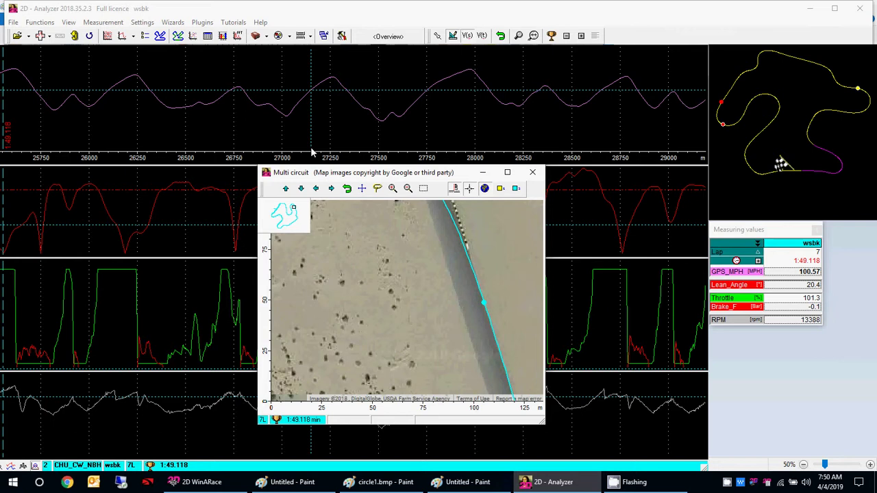
left_click_drag(311, 152, 424, 154)
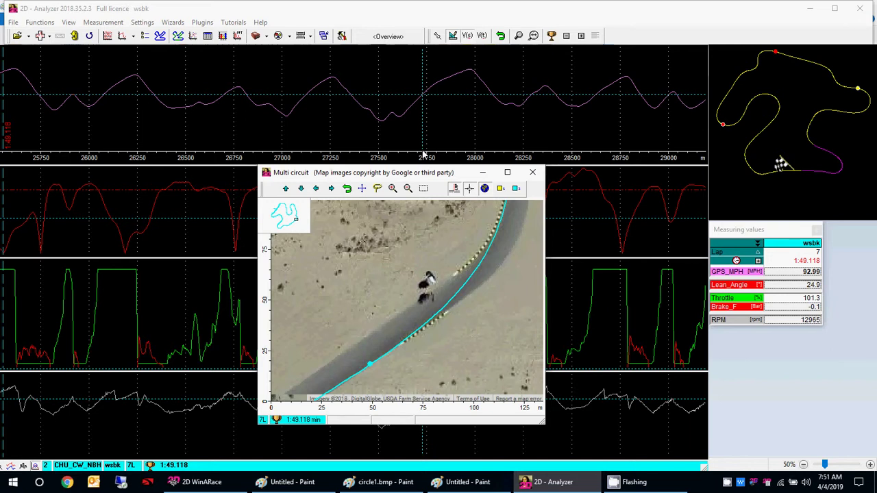
left_click_drag(423, 155, 534, 151)
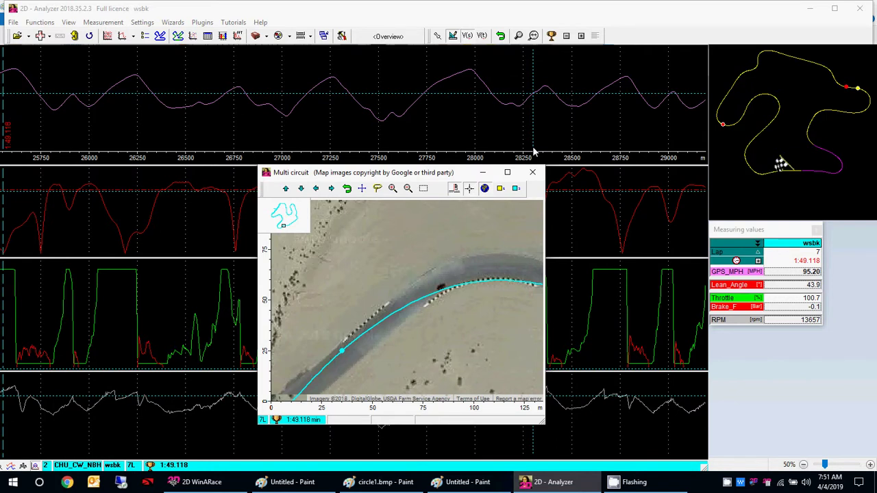
left_click_drag(534, 151, 612, 154)
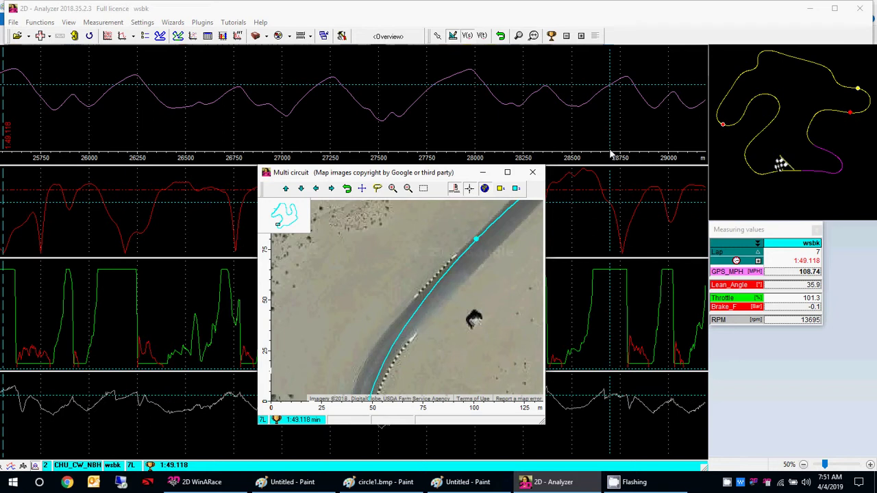
Extend the plotted distance range beyond 29500 m and inspect the wsbk lap between about 29000 m and 29200 m
left_click_drag(612, 154, 519, 59)
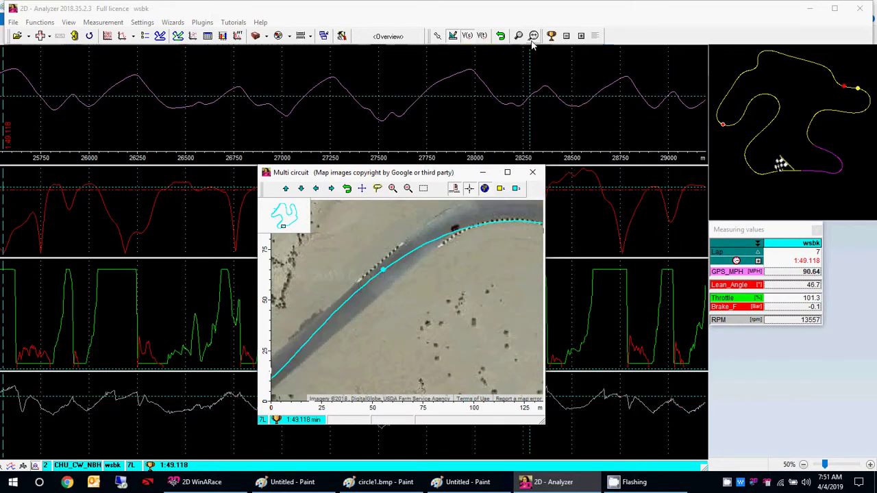
left_click(534, 35)
left_click_drag(582, 72, 576, 137)
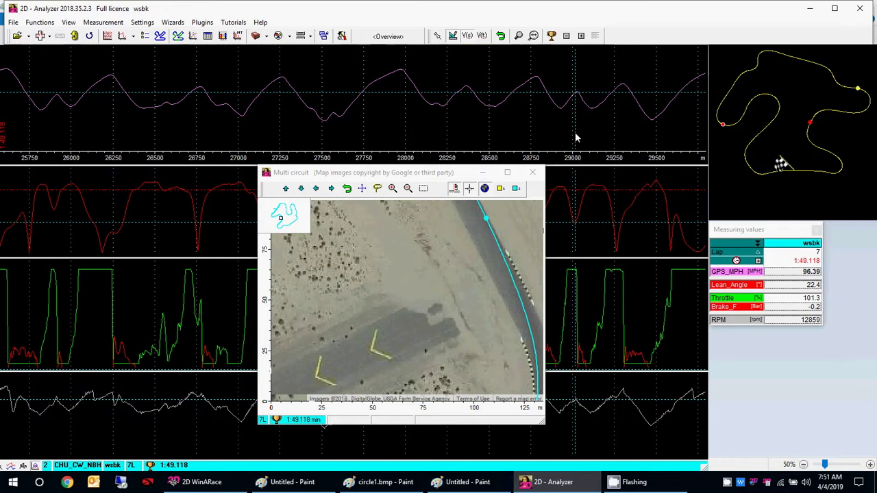
left_click_drag(575, 137, 608, 139)
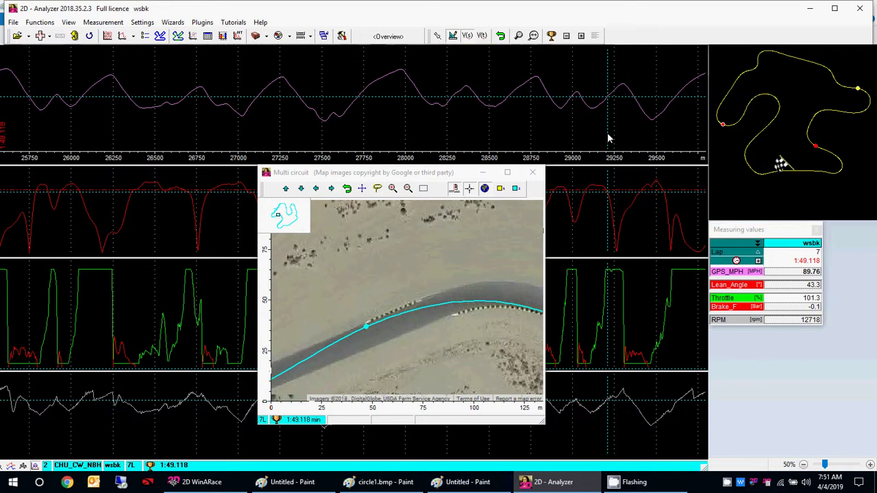
Switch to Paint and bring up the lean-angle diagrams
left_click(376, 414)
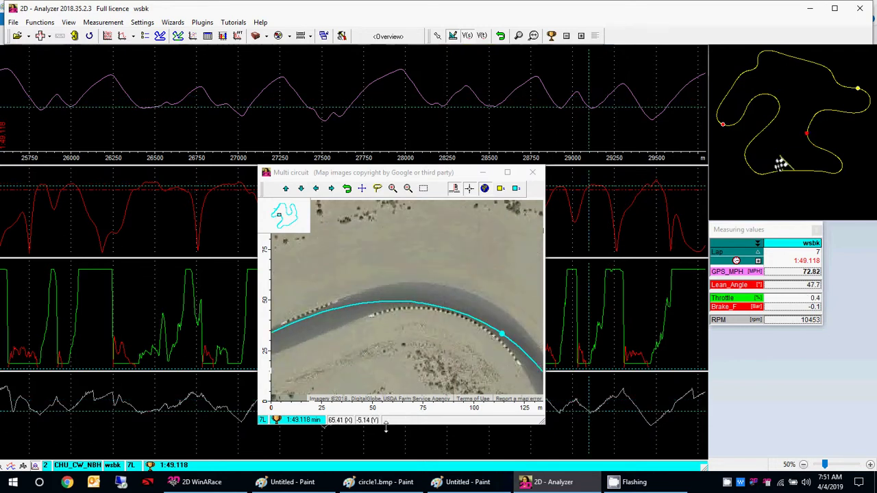
left_click(363, 482)
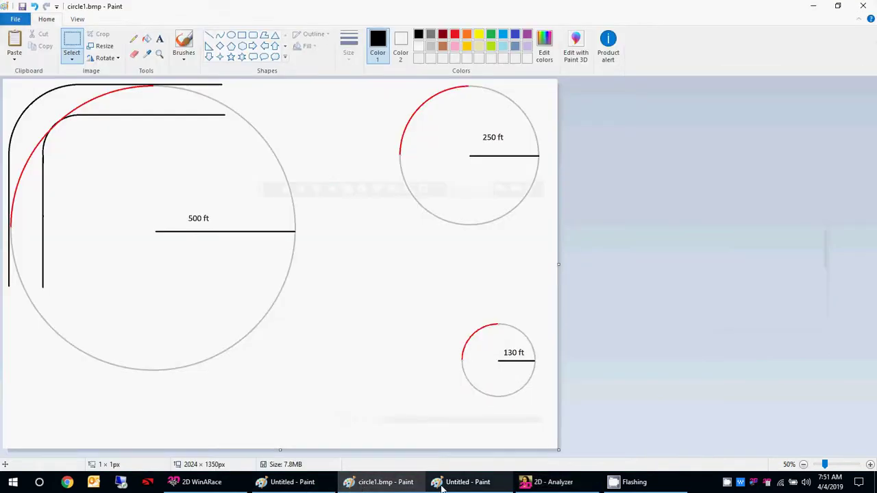
left_click(456, 482)
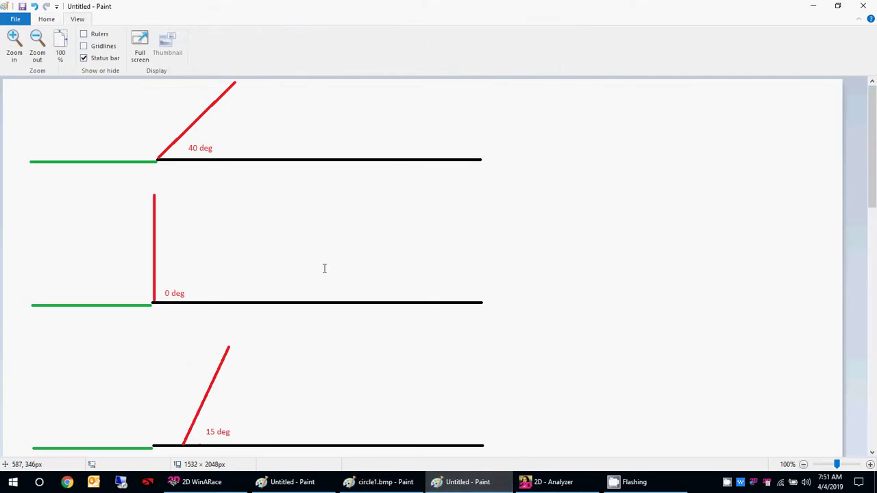
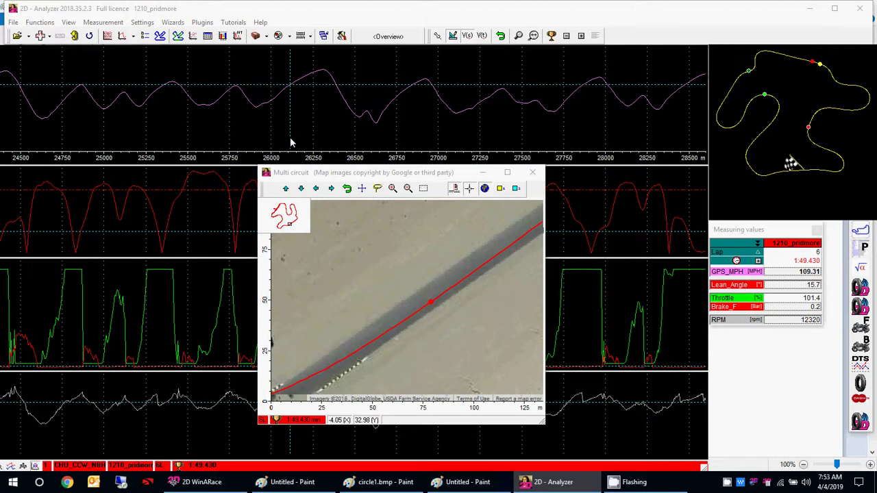
Examine speed, lean angle and track position at successive corners of the CHU_CCW_NBH lap from about 26100 m to 28200 m
left_click_drag(290, 137, 404, 157)
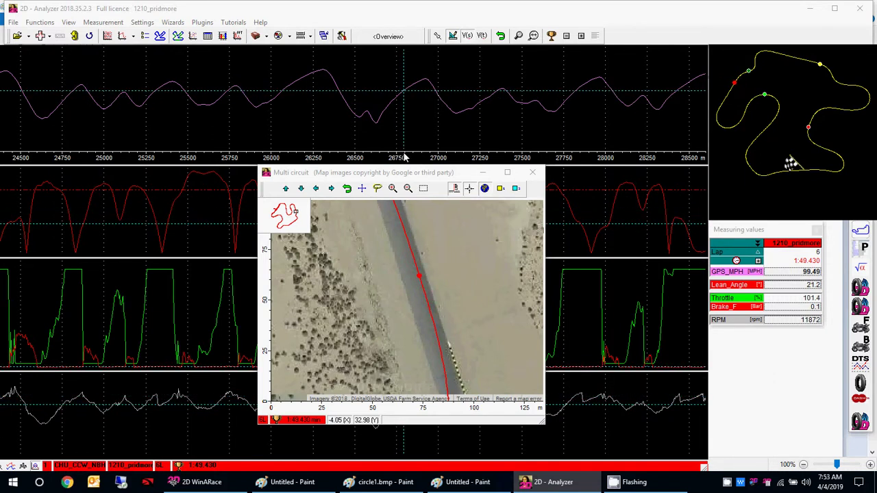
left_click_drag(404, 158, 492, 158)
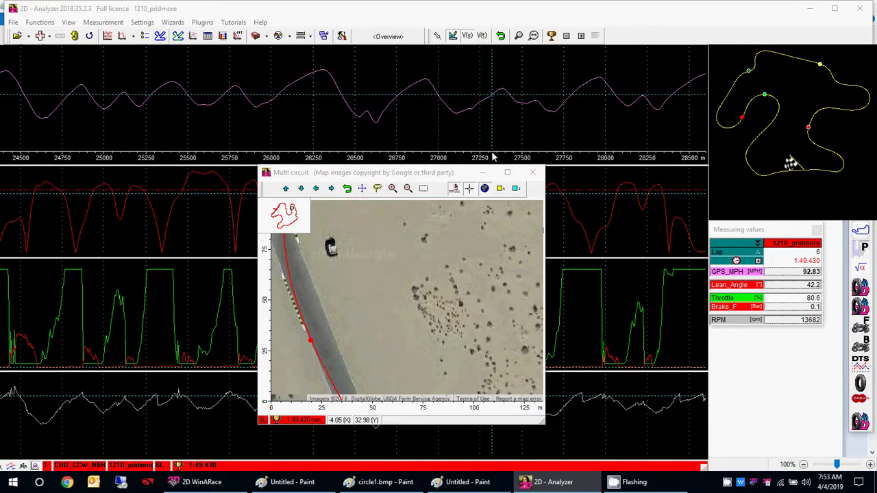
mouse_move(491, 158)
left_mouse_down()
mouse_move(580, 156)
mouse_move(578, 149)
left_mouse_up()
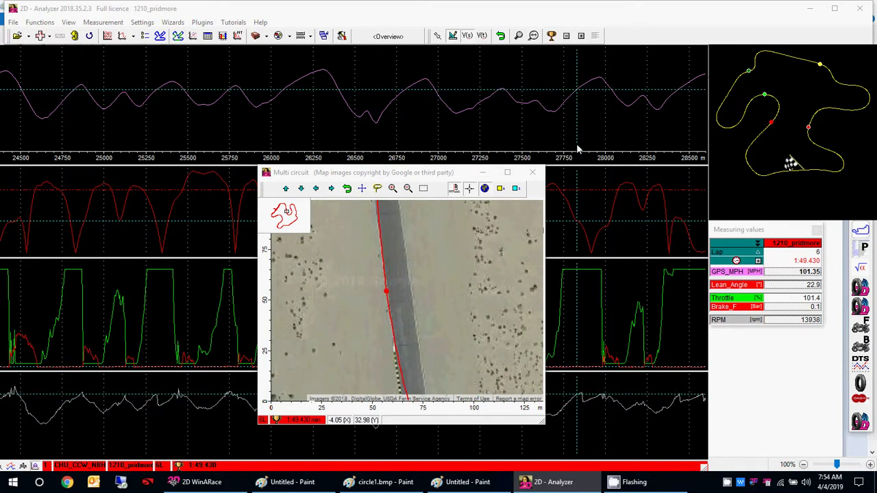
left_click_drag(577, 149, 576, 149)
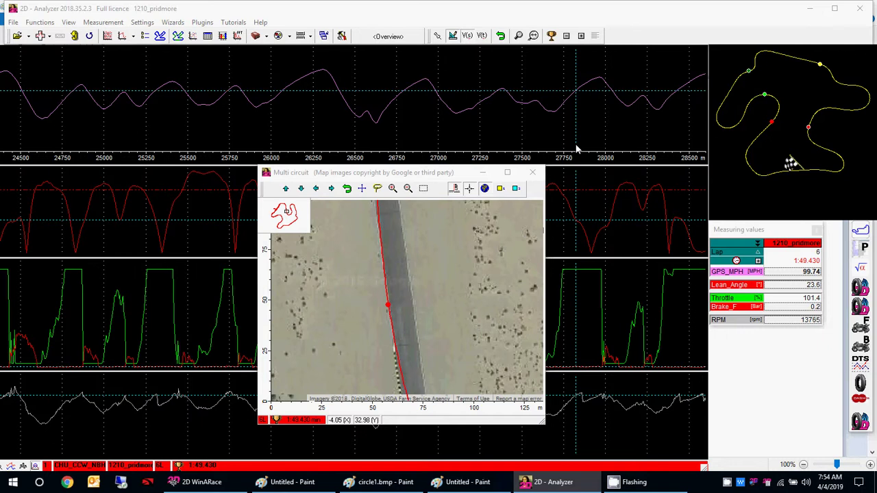
left_click_drag(576, 148, 644, 149)
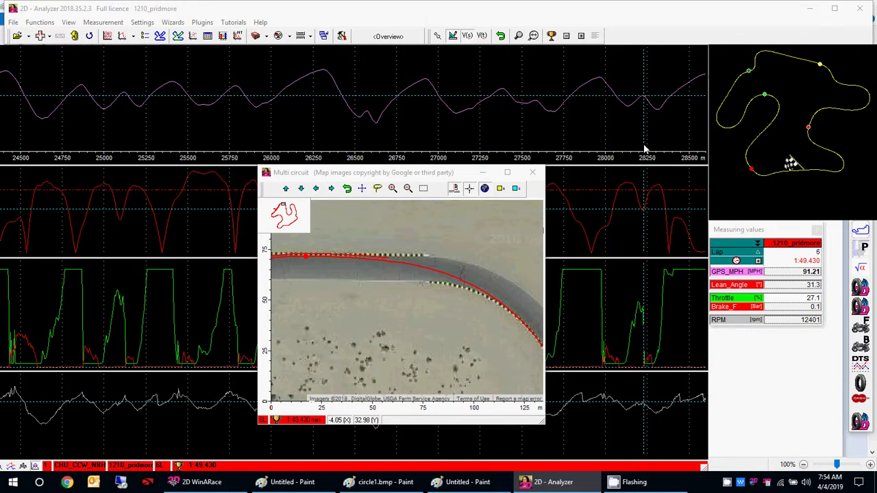
left_click_drag(644, 149, 587, 199)
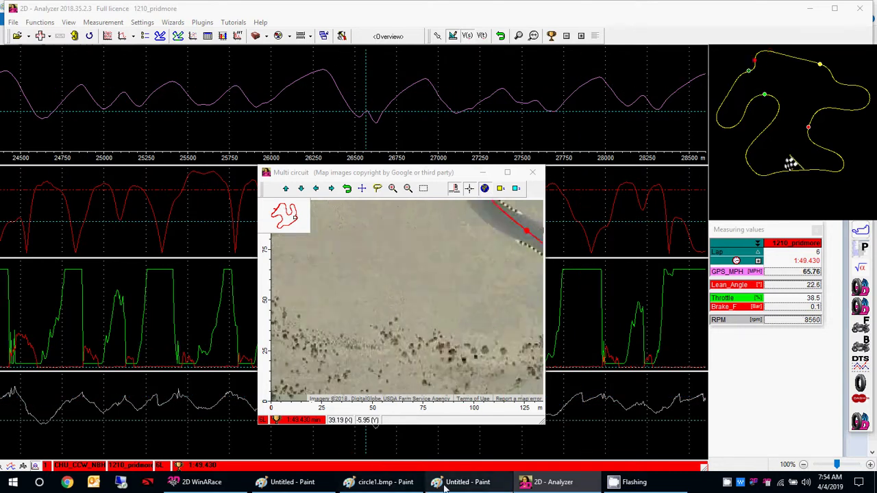
Review the lean-angle diagrams in Paint and return to 2D Analyzer to inspect the CHU_CCW_NBH lap near 25200 m
left_click(468, 482)
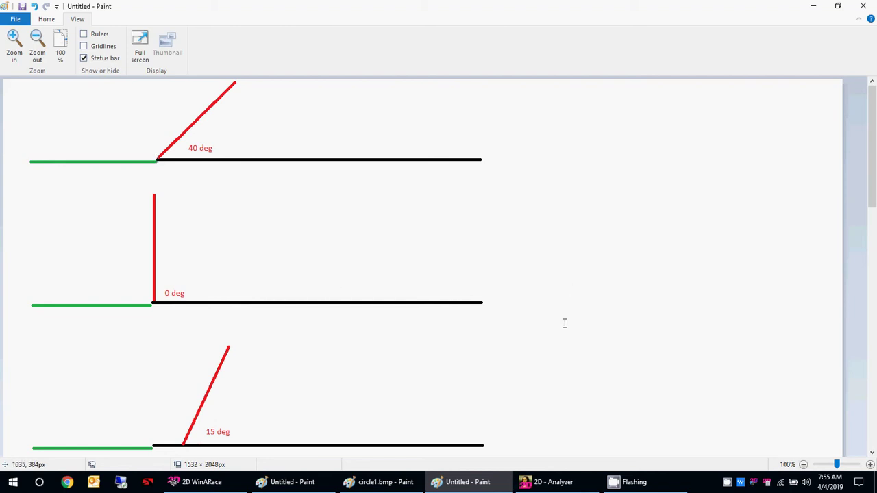
left_click(552, 487)
left_click_drag(366, 205, 135, 217)
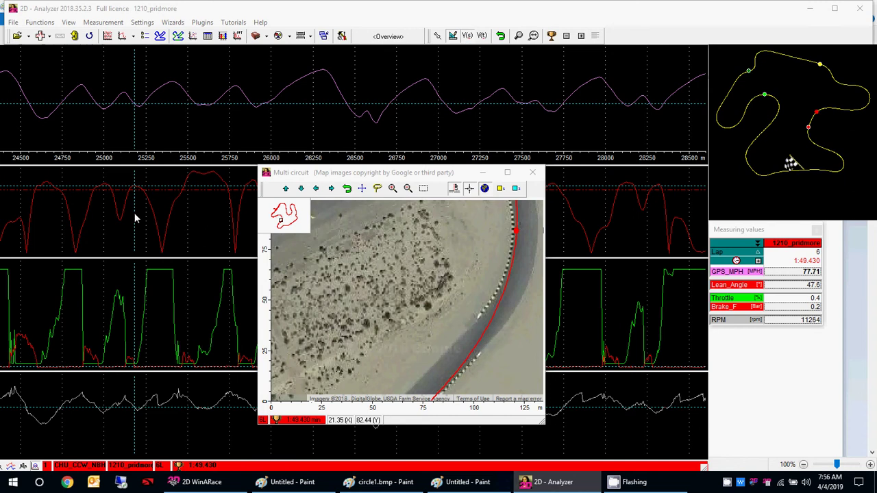
left_click(728, 482)
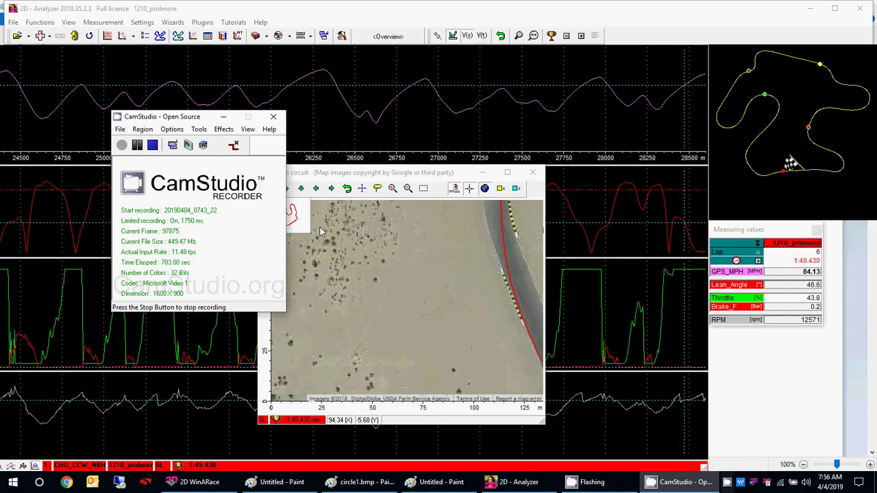